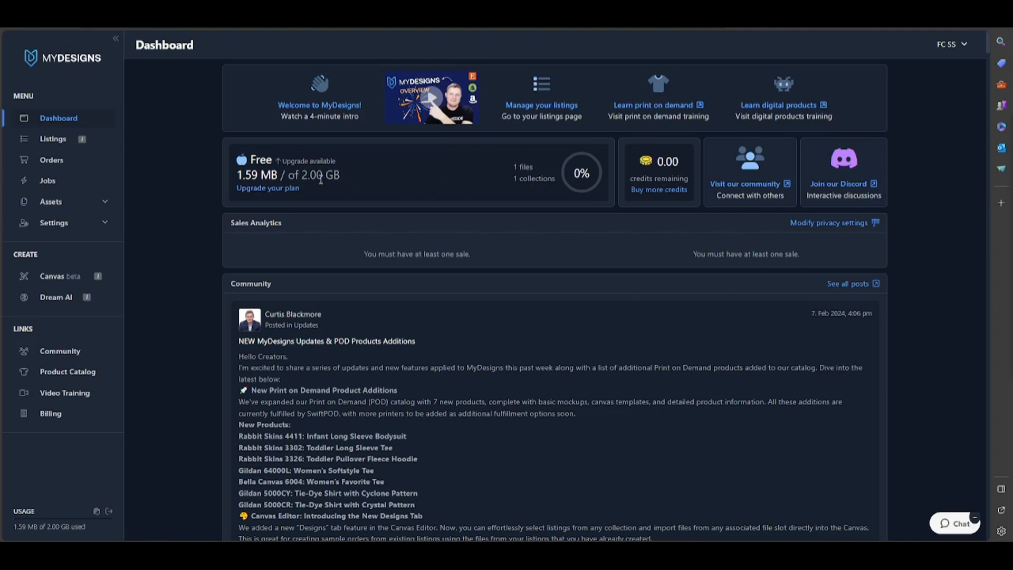
Open the plan upgrade checkout and review the subscription and payment options
{"action": "left_click", "coordinate": [286, 191]}
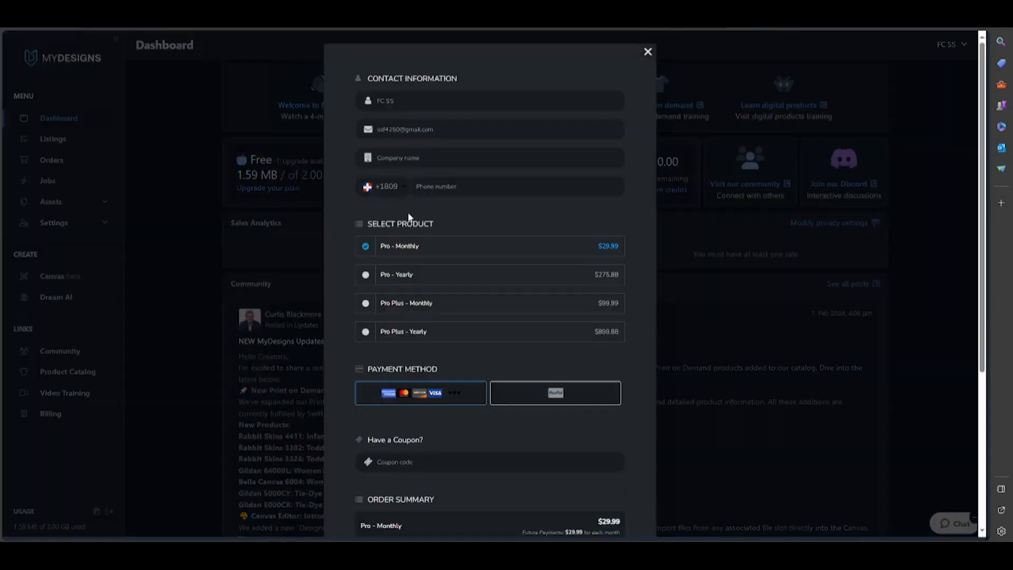
{"action": "scroll", "coordinate": [441, 210], "scroll_direction": "down", "scroll_amount": 5}
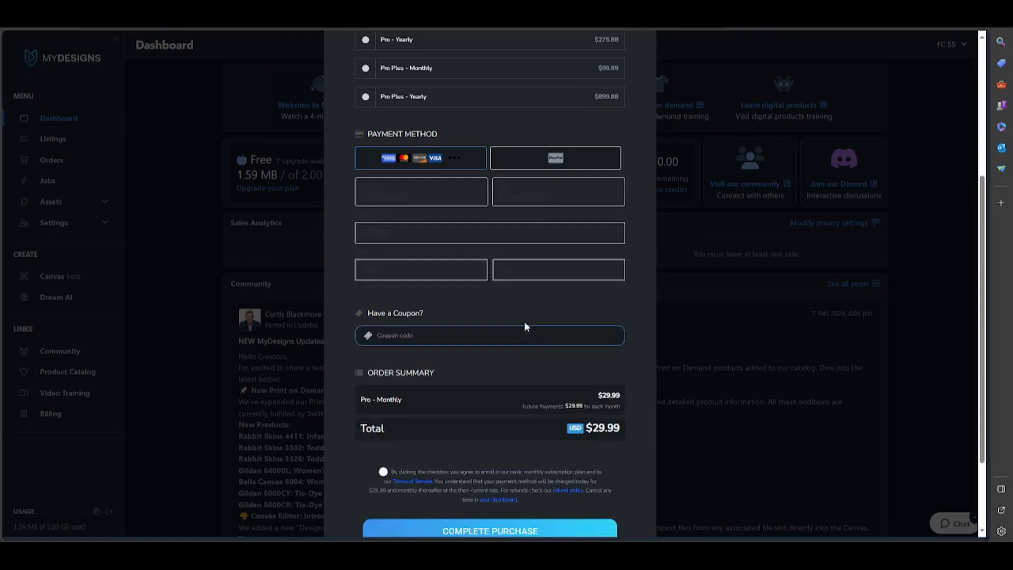
{"action": "scroll", "coordinate": [524, 390], "scroll_direction": "down", "scroll_amount": 2}
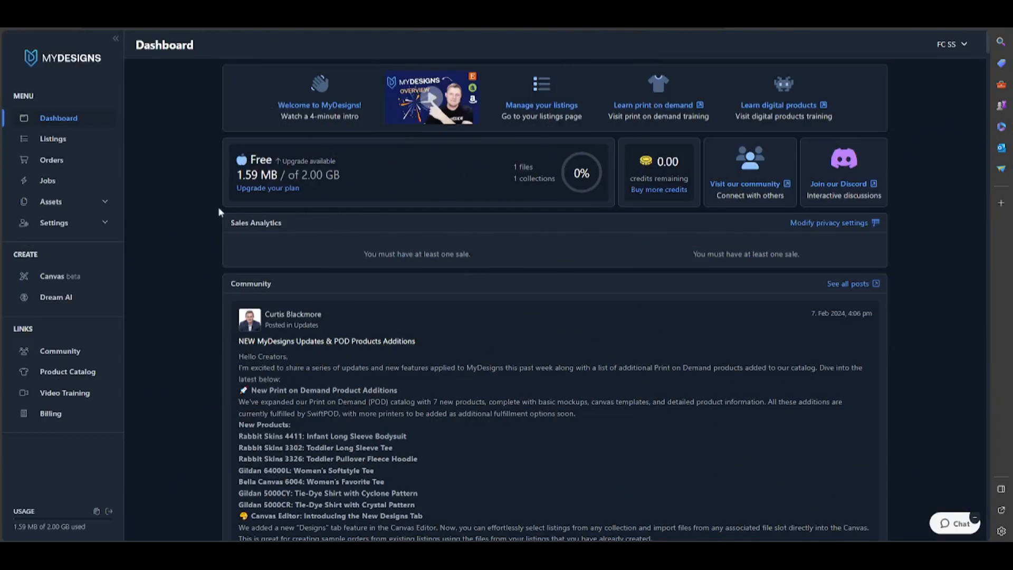
Open the listings in list view and change the listing's title to h4
{"action": "left_click", "coordinate": [78, 142]}
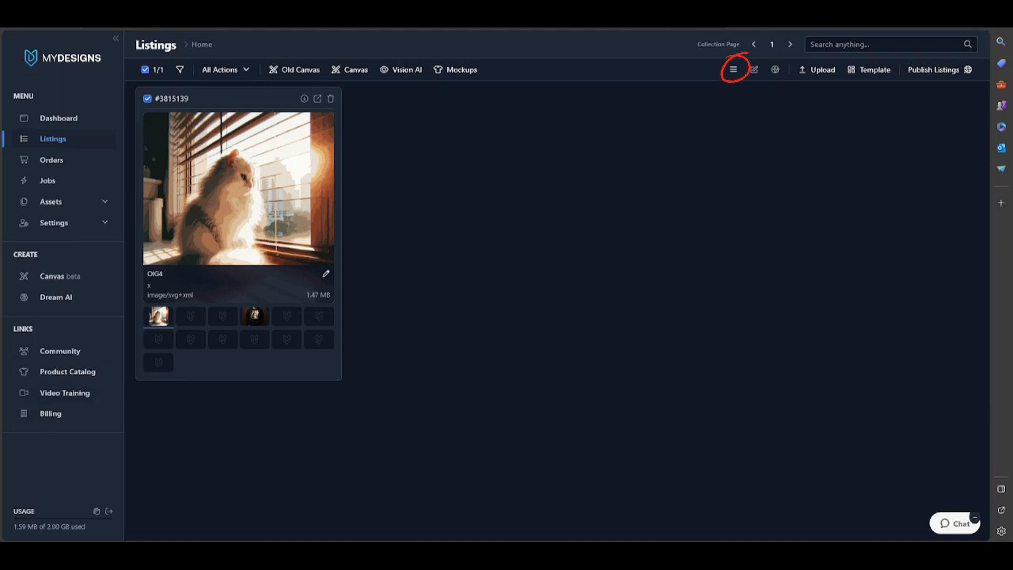
{"action": "left_click", "coordinate": [733, 70]}
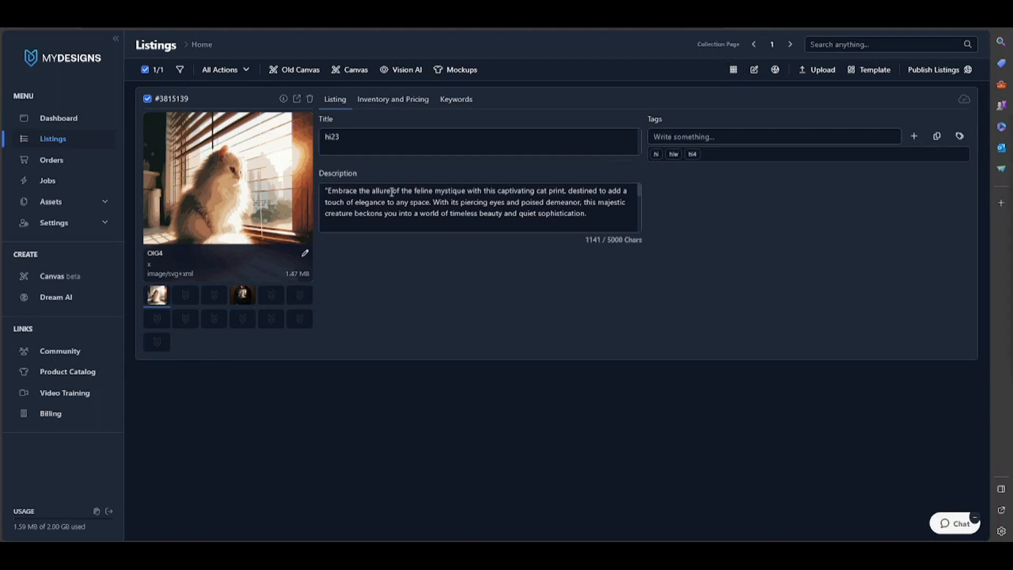
{"action": "left_click", "coordinate": [388, 137]}
{"action": "key", "text": "BackSpace"}
{"action": "key", "text": "BackSpace"}
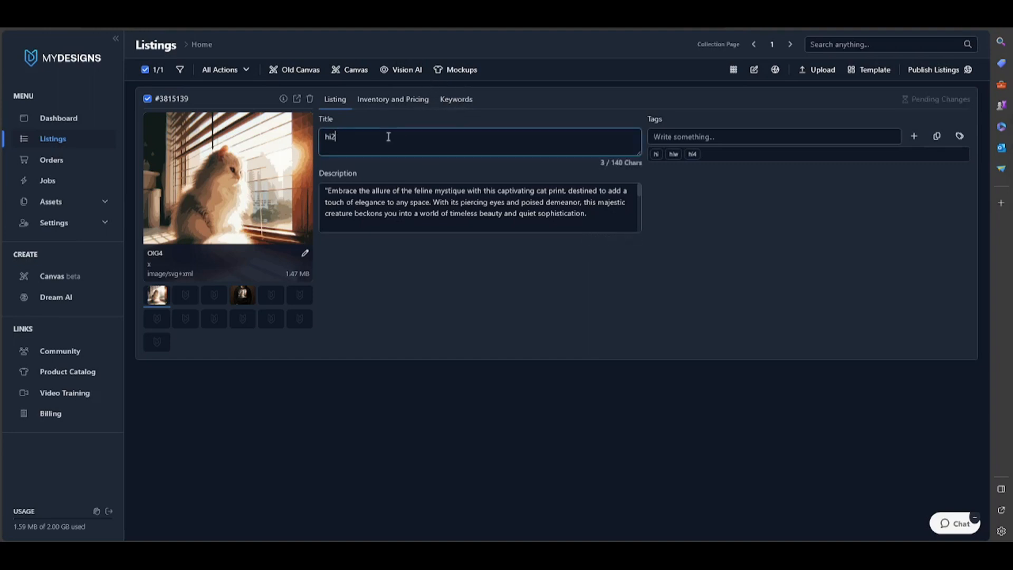
{"action": "key", "text": "BackSpace"}
{"action": "key", "text": "BackSpace"}
{"action": "type", "text": "h4"}
{"action": "left_click", "coordinate": [682, 255]}
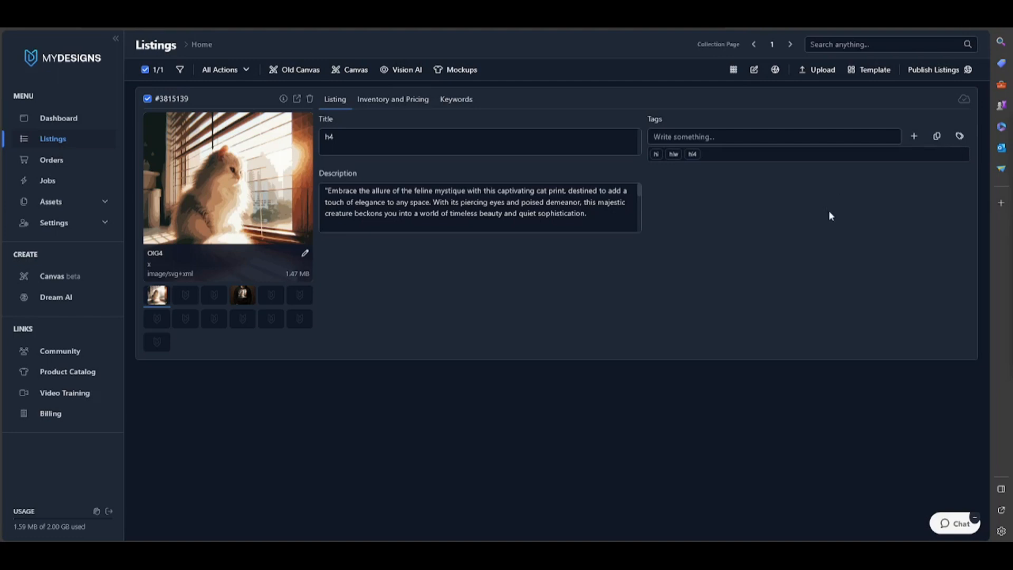
Switch between grid and list views and open the listing's publications panel
{"action": "left_click", "coordinate": [761, 69]}
{"action": "left_click", "coordinate": [757, 71]}
{"action": "left_click", "coordinate": [733, 70]}
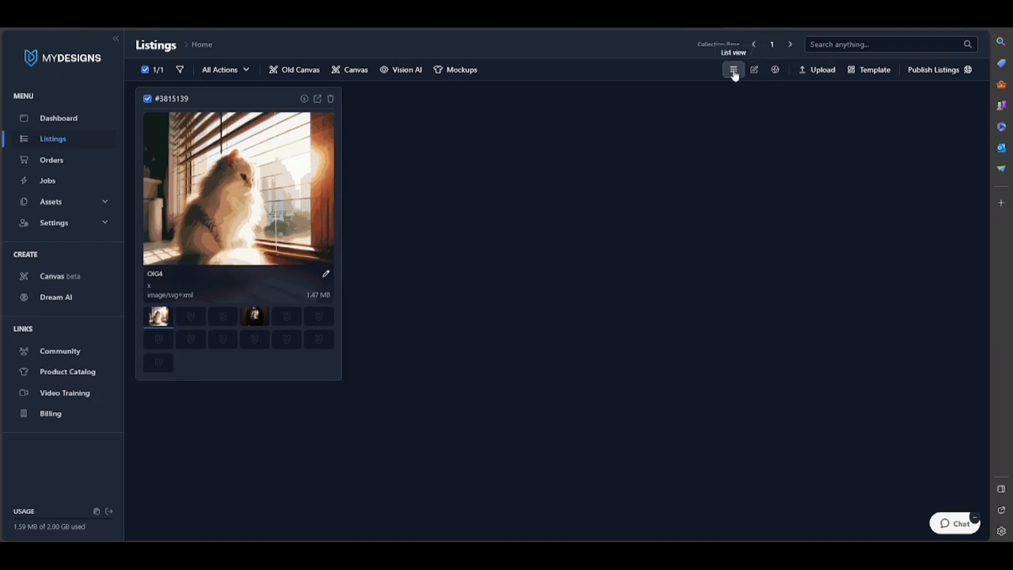
{"action": "left_click", "coordinate": [732, 70]}
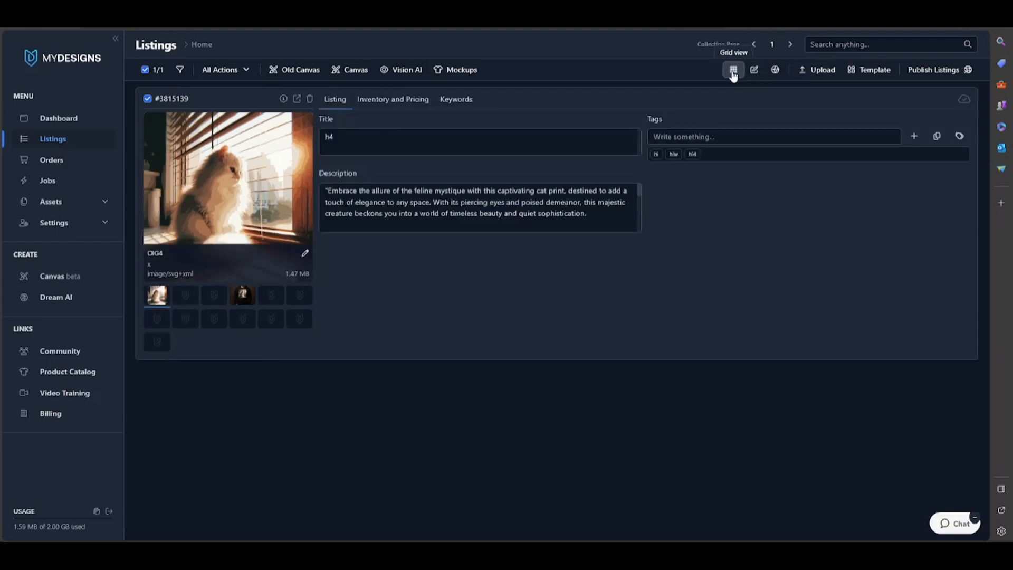
{"action": "left_click", "coordinate": [773, 70]}
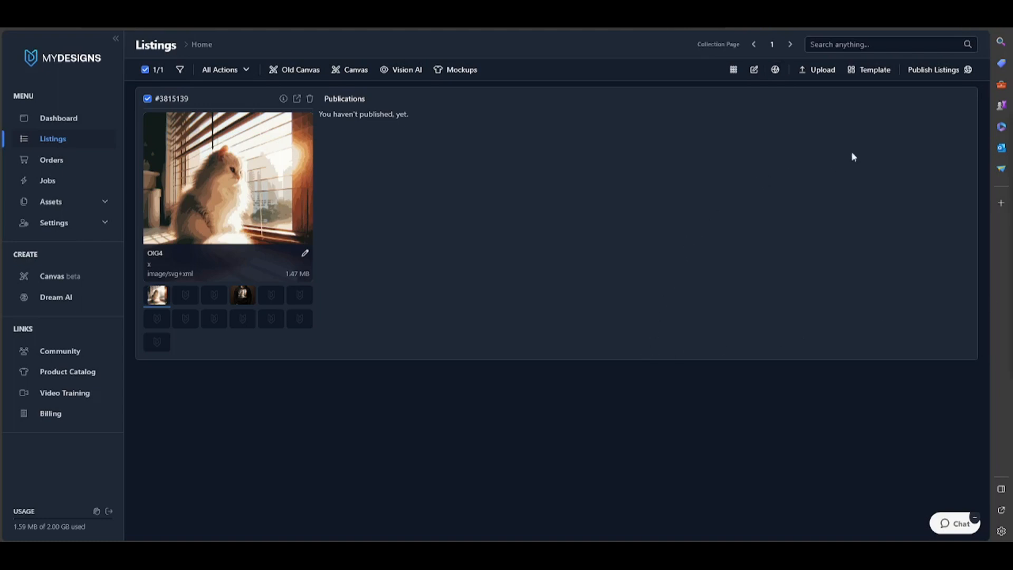
Open the template editor and set the new field's type to Number with a maximum of 11 characters
{"action": "left_click", "coordinate": [871, 70]}
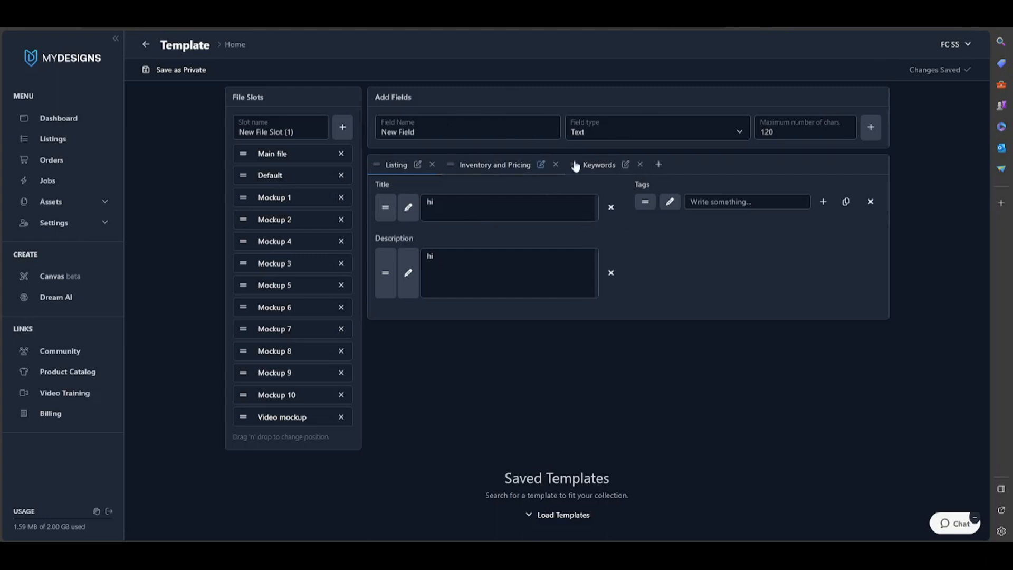
{"action": "left_click", "coordinate": [740, 130]}
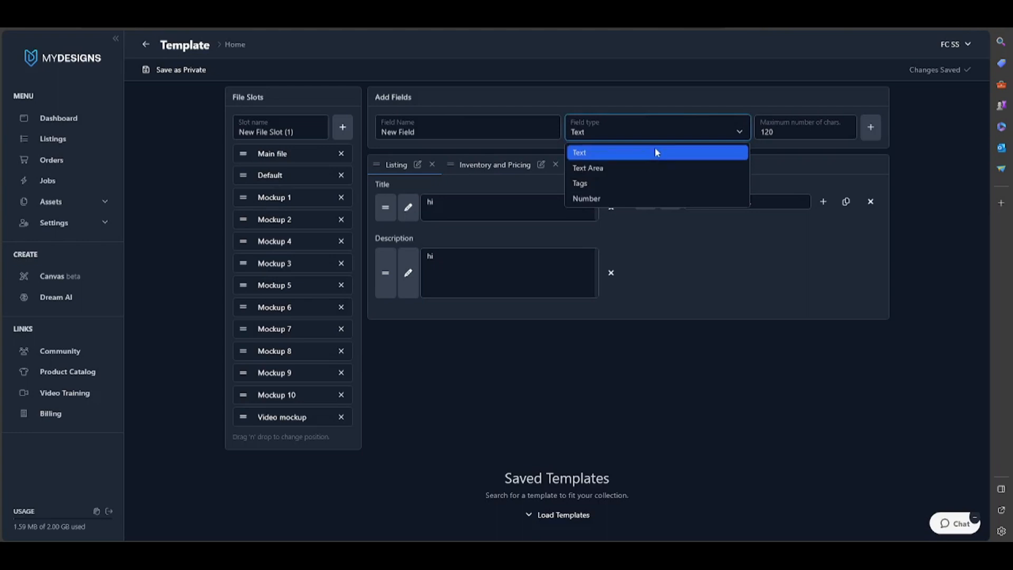
{"action": "left_click", "coordinate": [647, 197]}
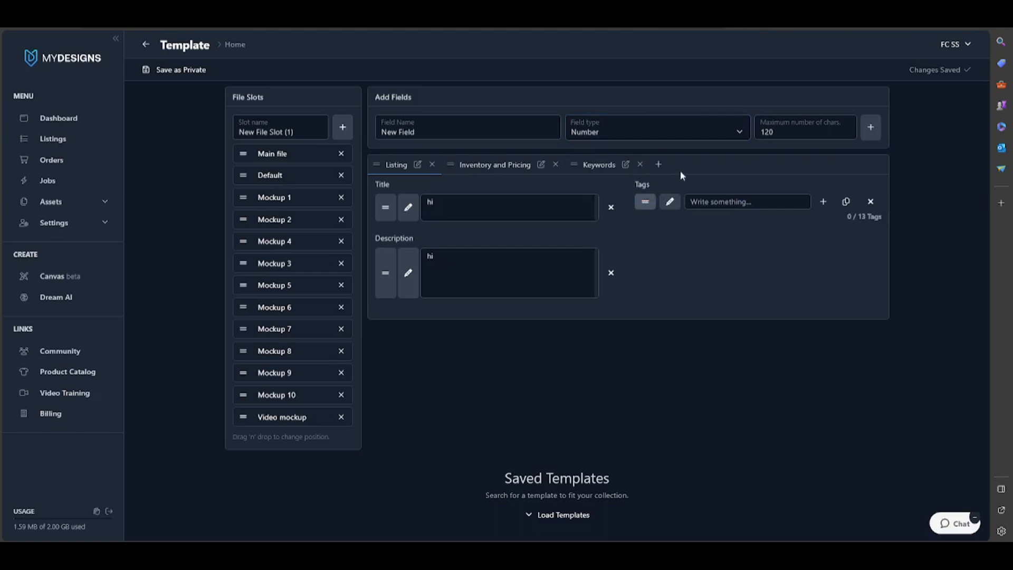
{"action": "left_click", "coordinate": [846, 136]}
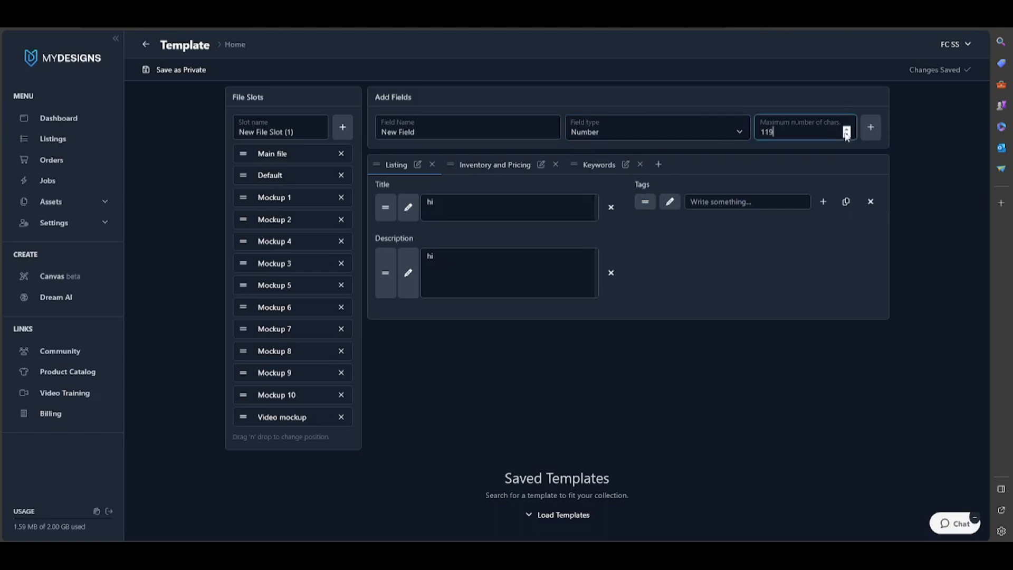
{"action": "left_click", "coordinate": [846, 135]}
{"action": "left_click", "coordinate": [847, 135]}
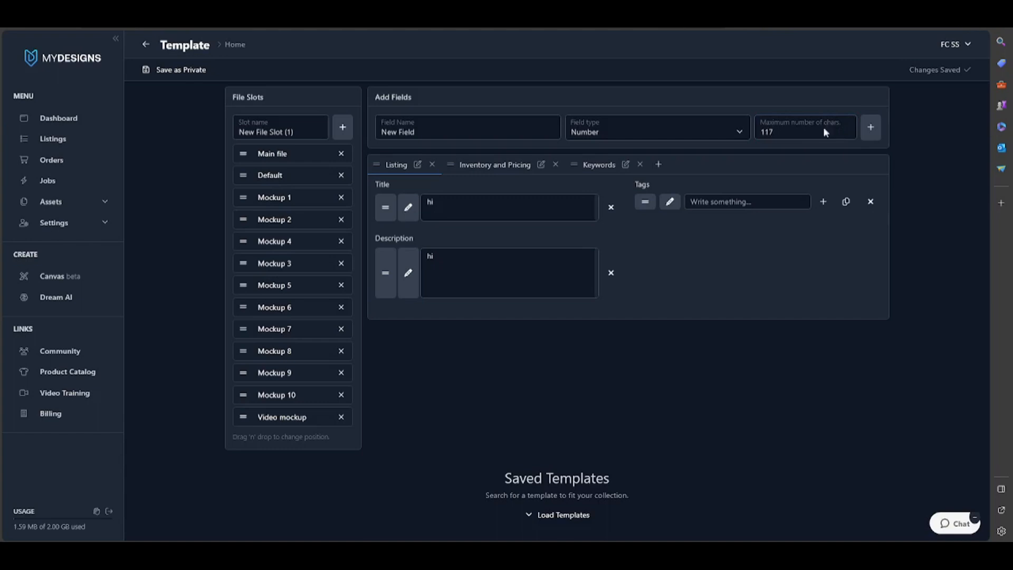
{"action": "left_click", "coordinate": [820, 129]}
{"action": "key", "text": "BackSpace"}
{"action": "left_click", "coordinate": [790, 170]}
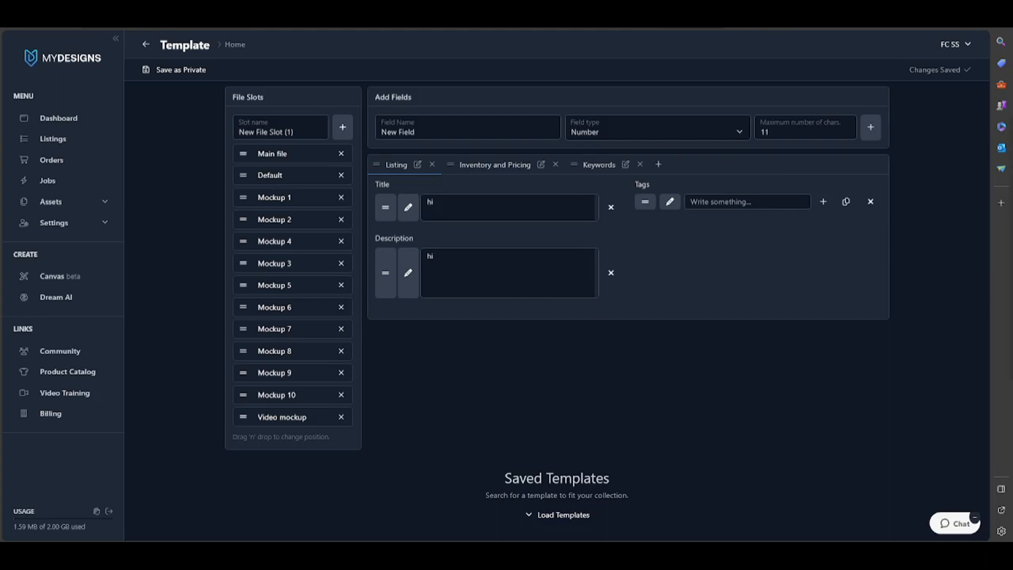
Delete the Video mockup, Mockup 10 and Mockup 9 file slots and add a new file slot
{"action": "left_click", "coordinate": [340, 417]}
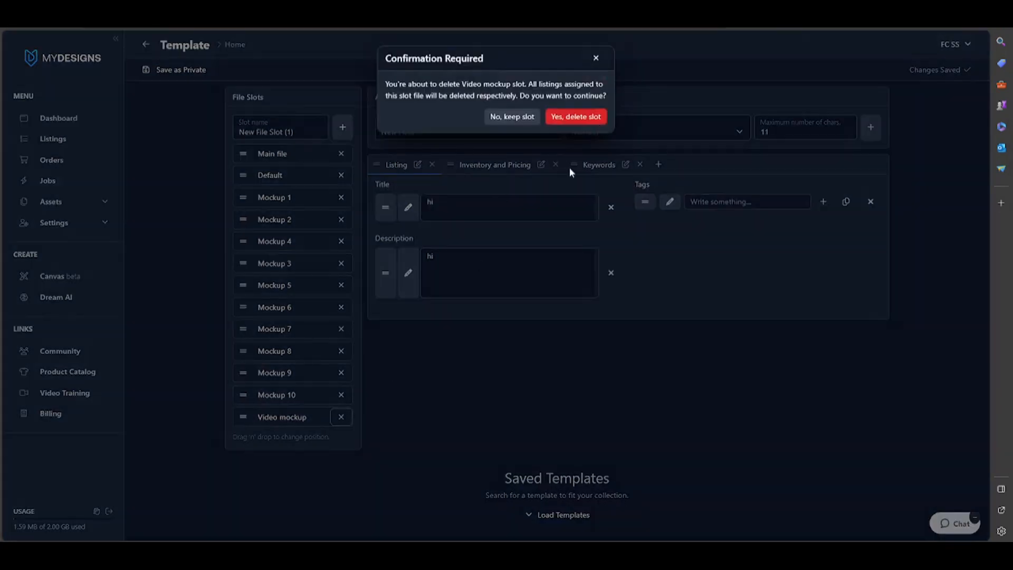
{"action": "left_click", "coordinate": [586, 126]}
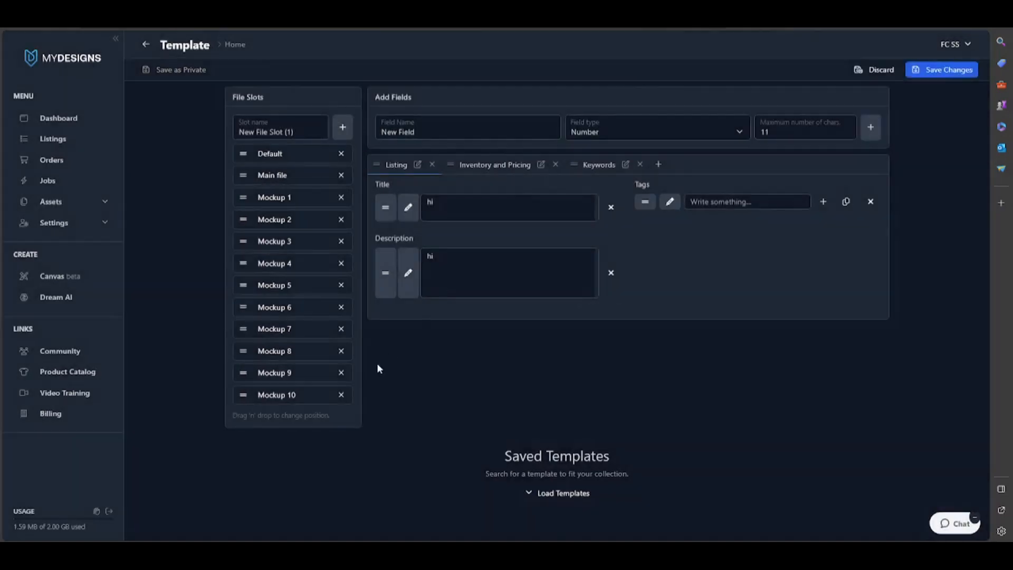
{"action": "left_click", "coordinate": [341, 395]}
{"action": "left_click", "coordinate": [575, 116]}
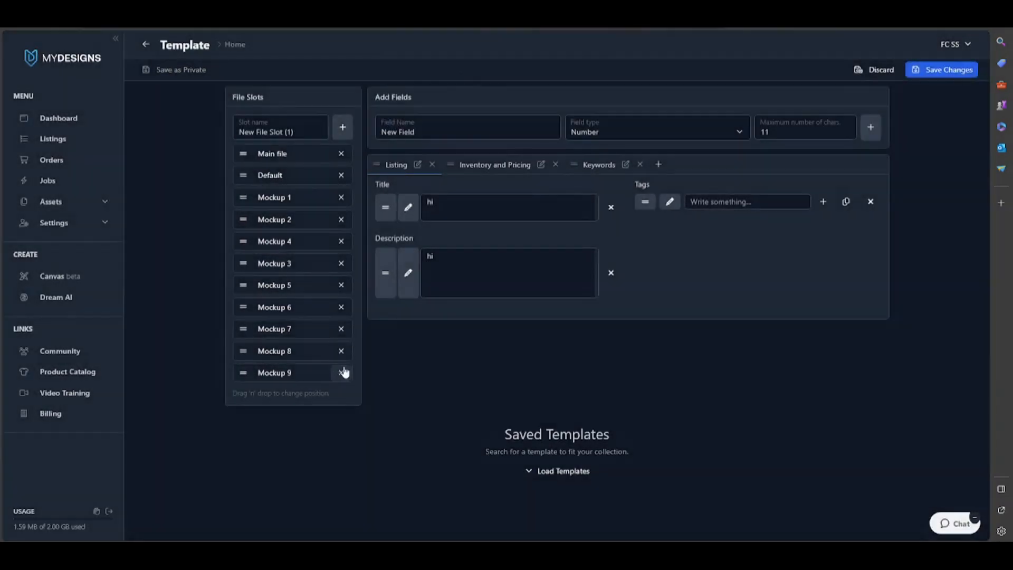
{"action": "left_click", "coordinate": [340, 373]}
{"action": "left_click", "coordinate": [592, 115]}
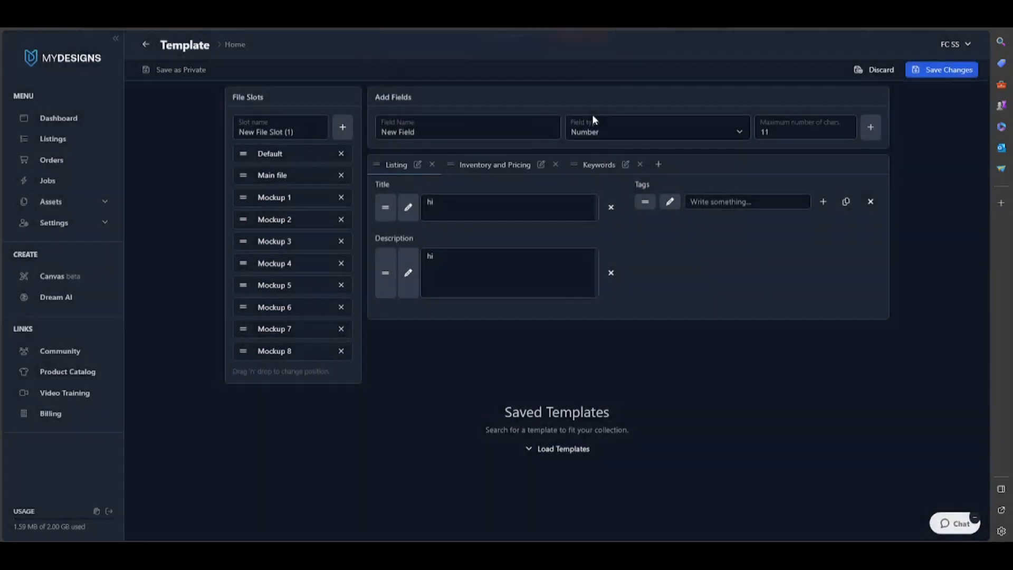
{"action": "left_click", "coordinate": [343, 128]}
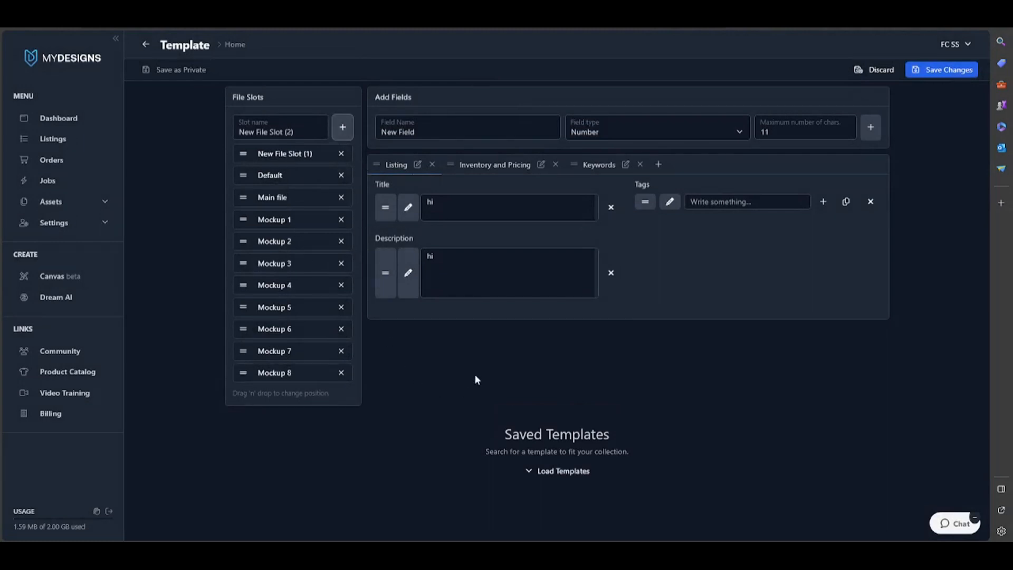
Load the saved templates and browse them, previewing the install options of the Basic Print on Demand Template
{"action": "left_click", "coordinate": [563, 470]}
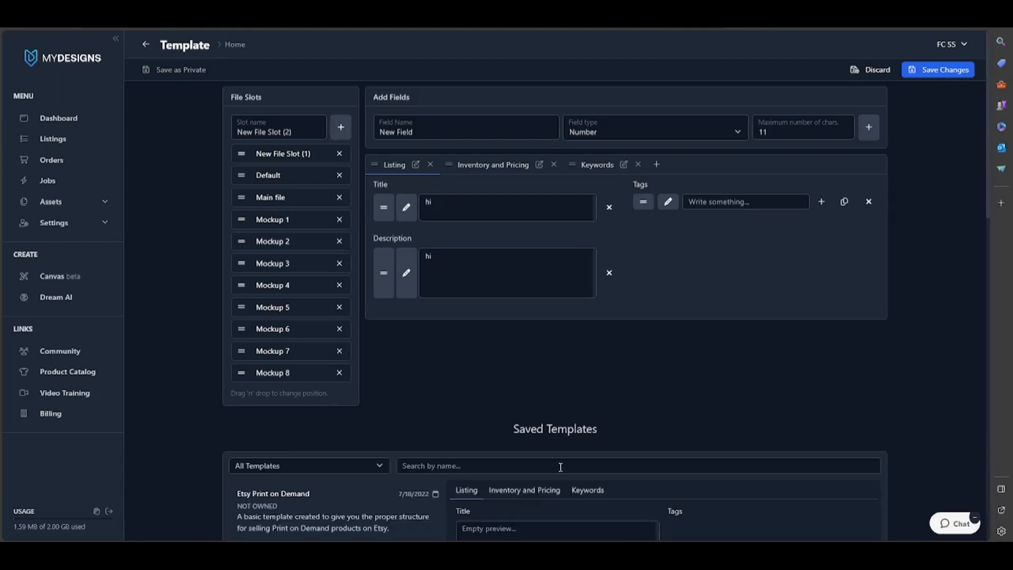
{"action": "scroll", "coordinate": [577, 417], "scroll_direction": "down", "scroll_amount": 3}
{"action": "scroll", "coordinate": [577, 418], "scroll_direction": "down", "scroll_amount": 3}
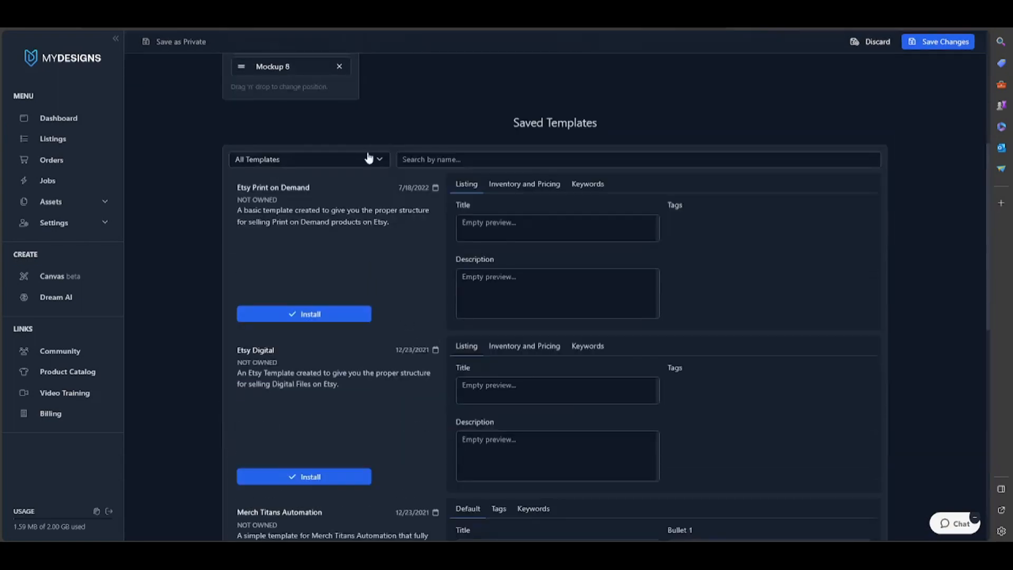
{"action": "scroll", "coordinate": [394, 185], "scroll_direction": "down", "scroll_amount": 2}
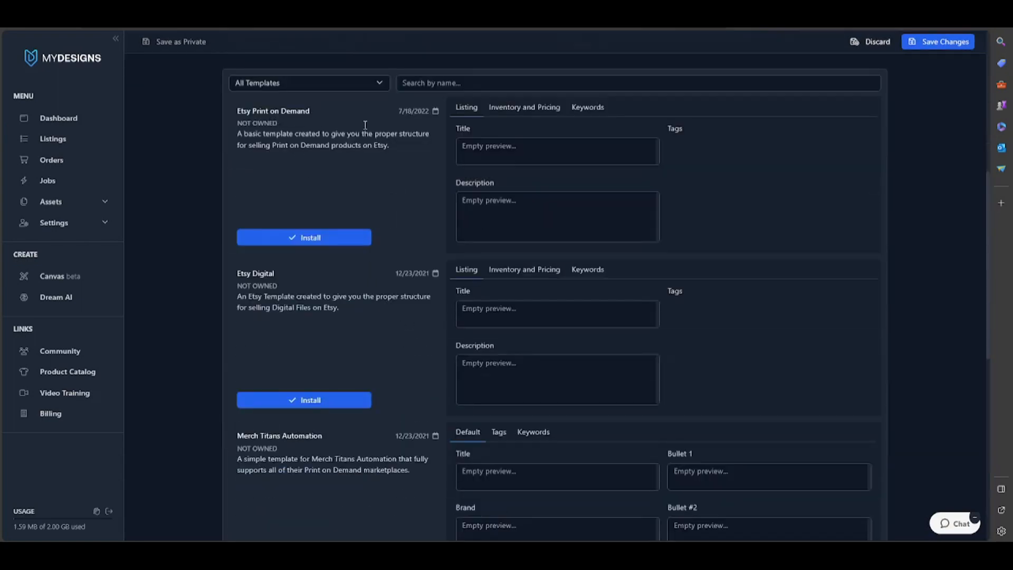
{"action": "scroll", "coordinate": [346, 315], "scroll_direction": "down", "scroll_amount": 2}
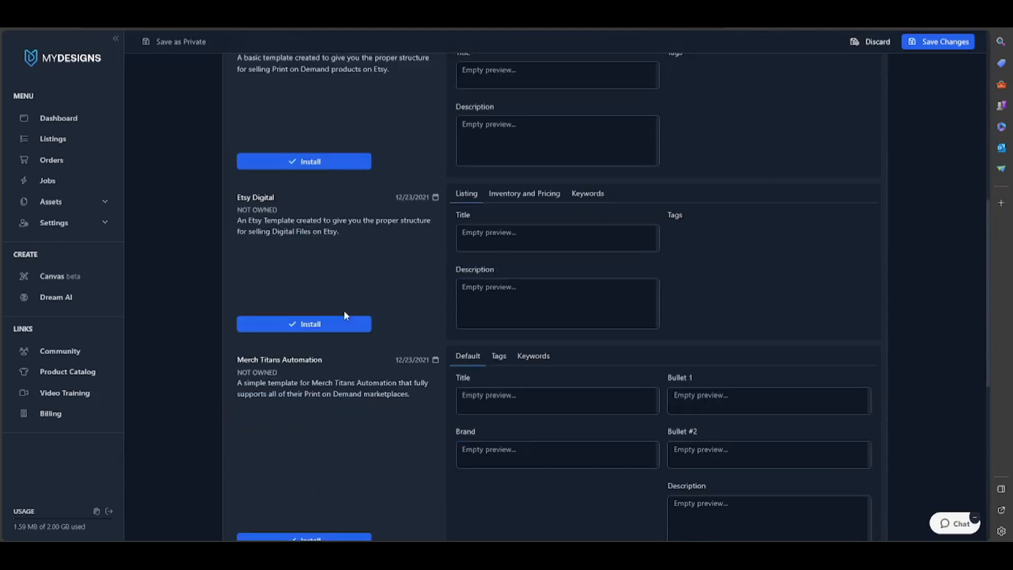
{"action": "scroll", "coordinate": [285, 339], "scroll_direction": "down", "scroll_amount": 2}
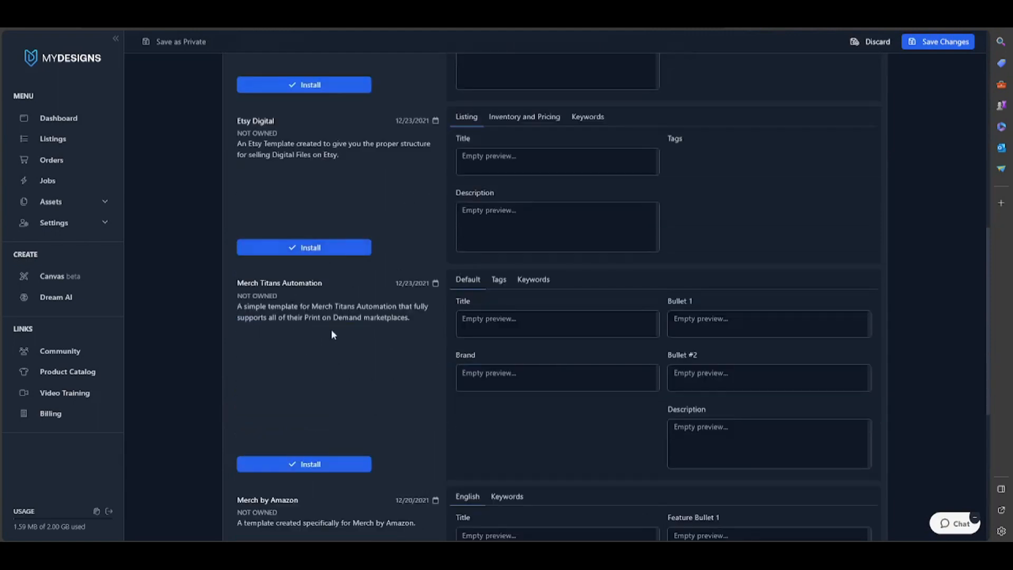
{"action": "scroll", "coordinate": [348, 317], "scroll_direction": "down", "scroll_amount": 4}
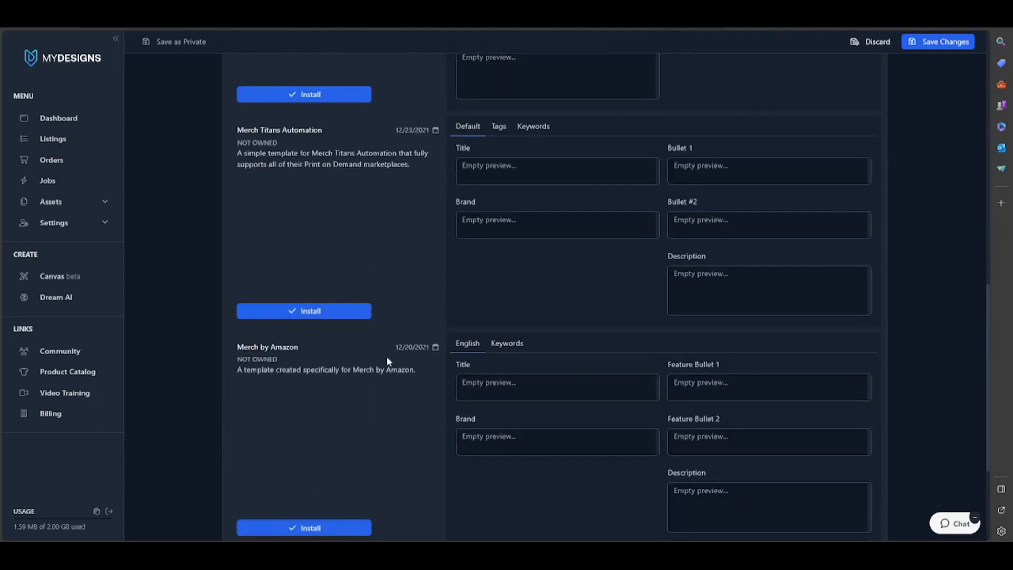
{"action": "scroll", "coordinate": [393, 358], "scroll_direction": "down", "scroll_amount": 3}
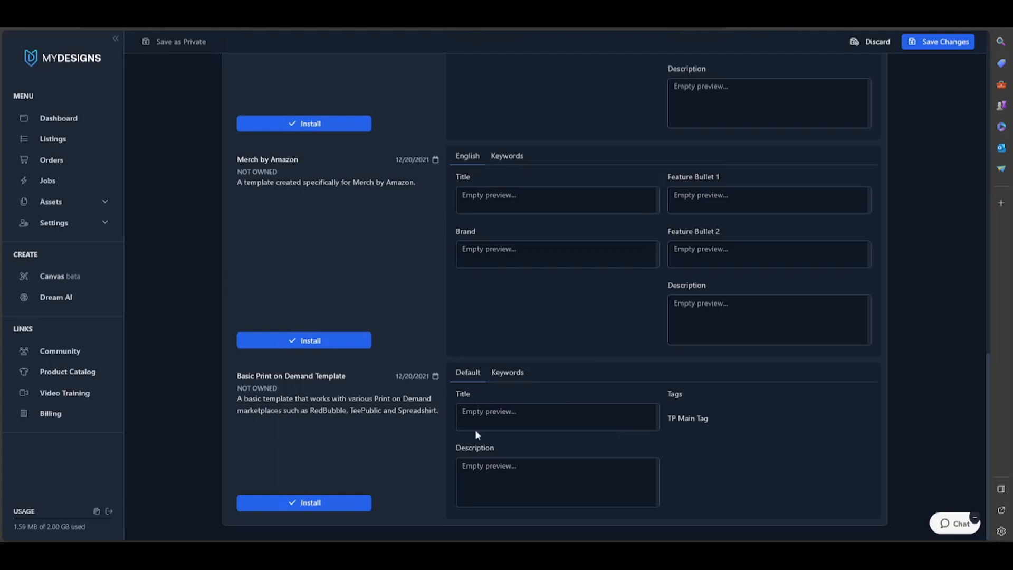
{"action": "left_click", "coordinate": [353, 504]}
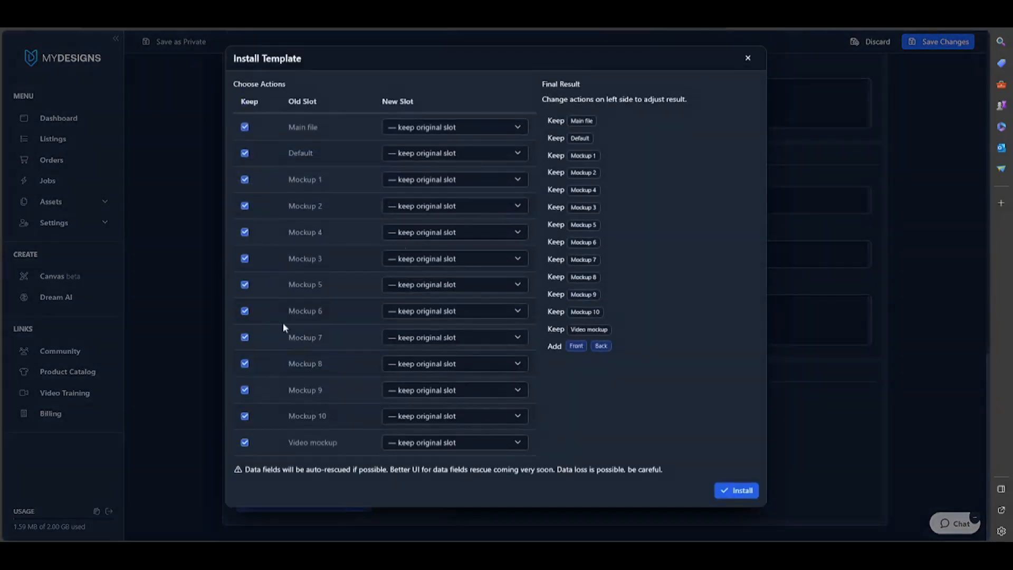
{"action": "left_click", "coordinate": [748, 57]}
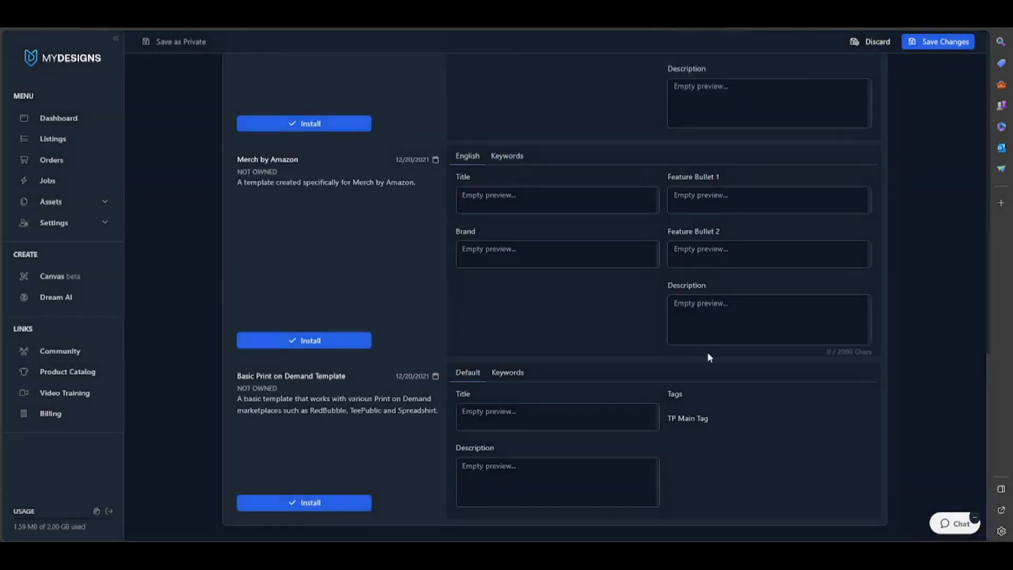
Install the Etsy Print on Demand template, keeping only the Main file, Default, Mockup 1 and Mockup 2 slots
{"action": "scroll", "coordinate": [609, 279], "scroll_direction": "up", "scroll_amount": 10}
{"action": "scroll", "coordinate": [384, 230], "scroll_direction": "up", "scroll_amount": 3}
{"action": "scroll", "coordinate": [416, 290], "scroll_direction": "down", "scroll_amount": 3}
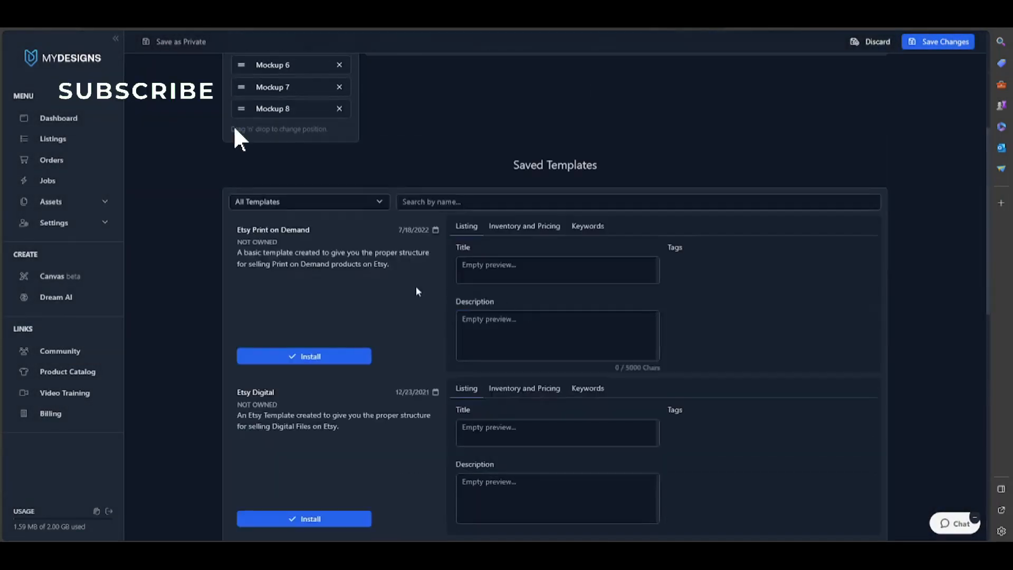
{"action": "left_click", "coordinate": [341, 359]}
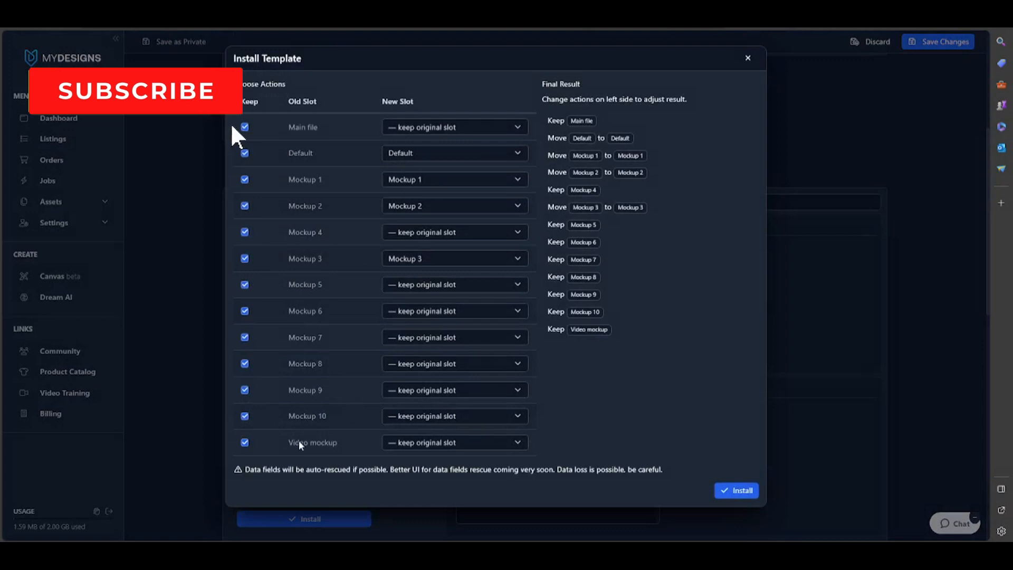
{"action": "left_click", "coordinate": [245, 442]}
{"action": "left_click", "coordinate": [245, 415]}
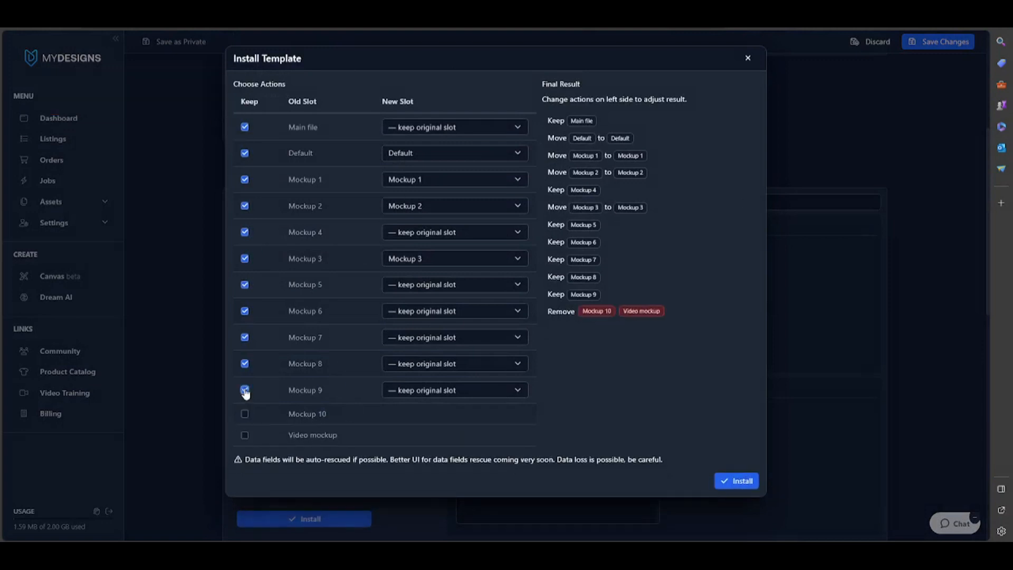
{"action": "left_click", "coordinate": [245, 390]}
{"action": "left_click", "coordinate": [245, 363]}
{"action": "left_click", "coordinate": [244, 337]}
{"action": "left_click", "coordinate": [245, 310]}
{"action": "left_click", "coordinate": [245, 285]}
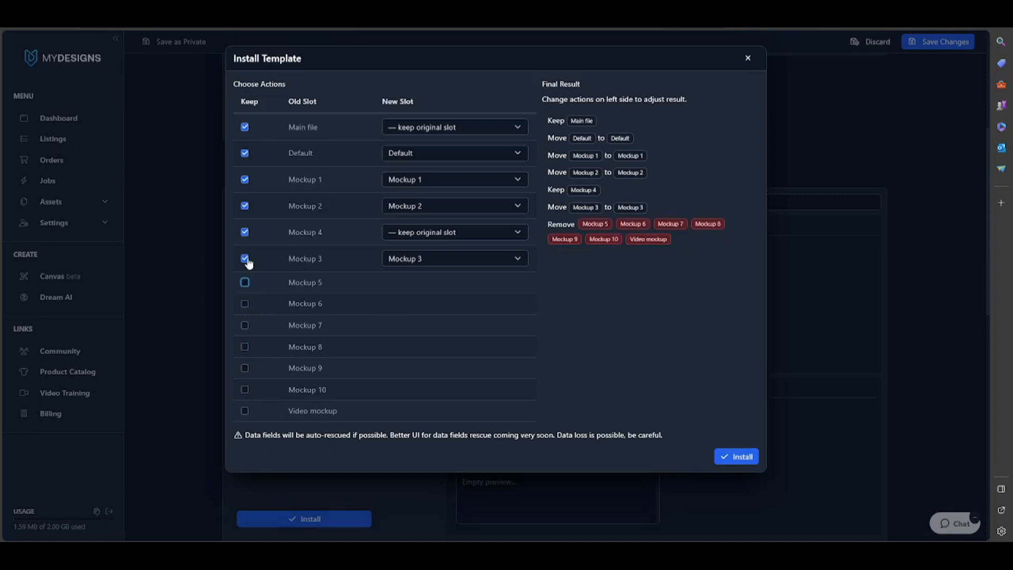
{"action": "left_click", "coordinate": [245, 258]}
{"action": "left_click", "coordinate": [245, 232]}
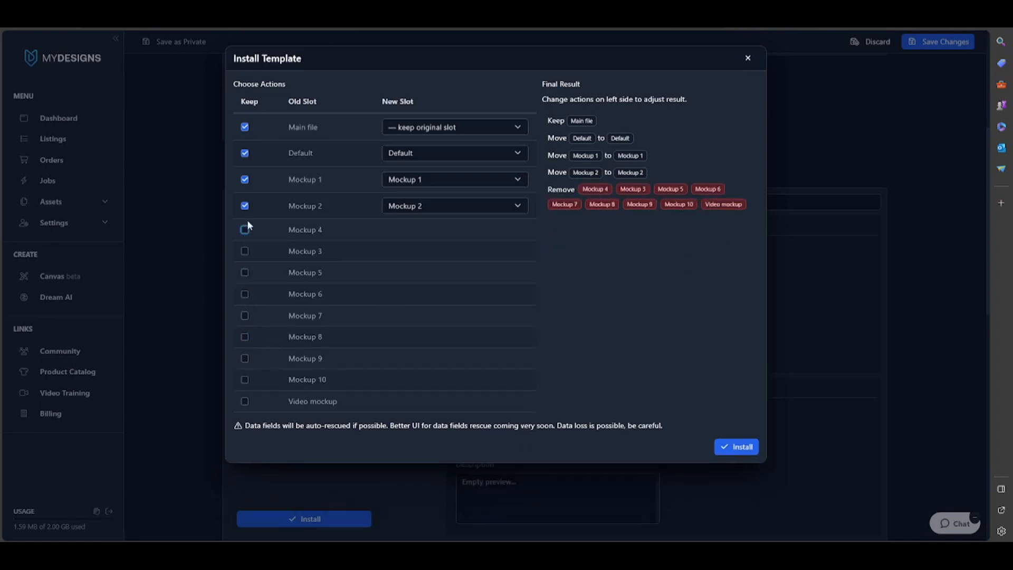
{"action": "left_click", "coordinate": [757, 448]}
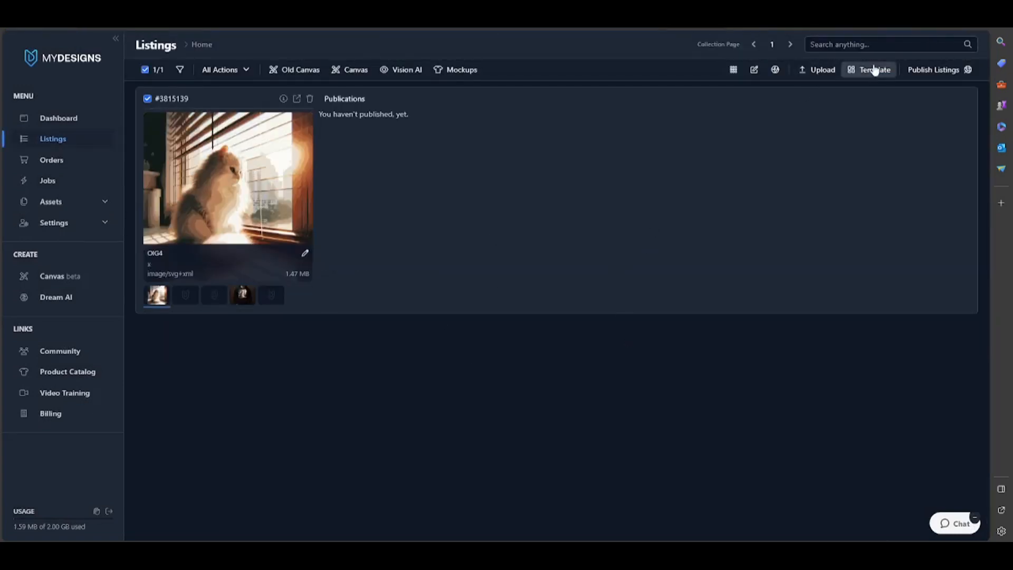
Review the installed template in the template editor, return to the listings and toggle the grid layout
{"action": "left_click", "coordinate": [856, 73]}
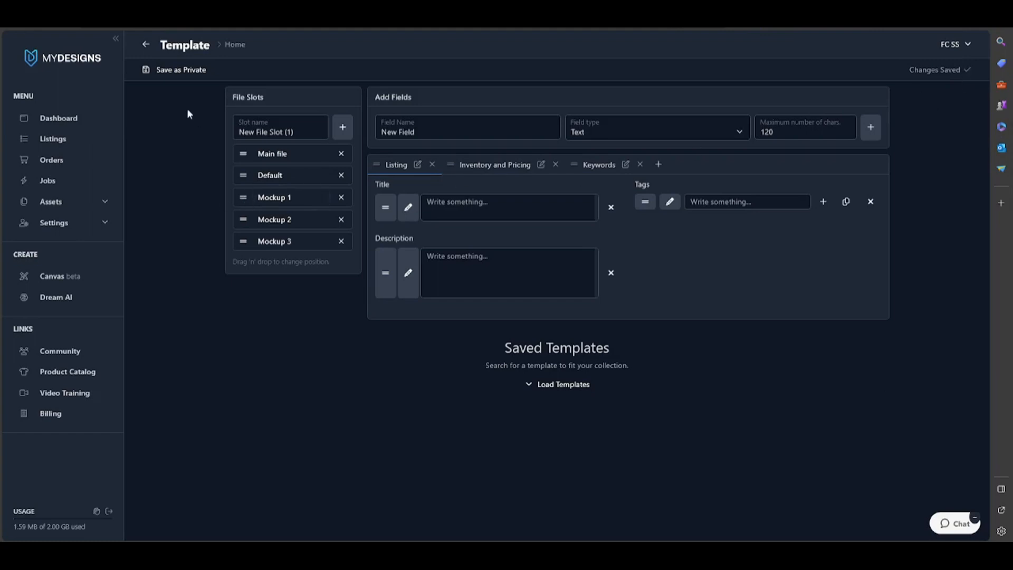
{"action": "left_click", "coordinate": [146, 44]}
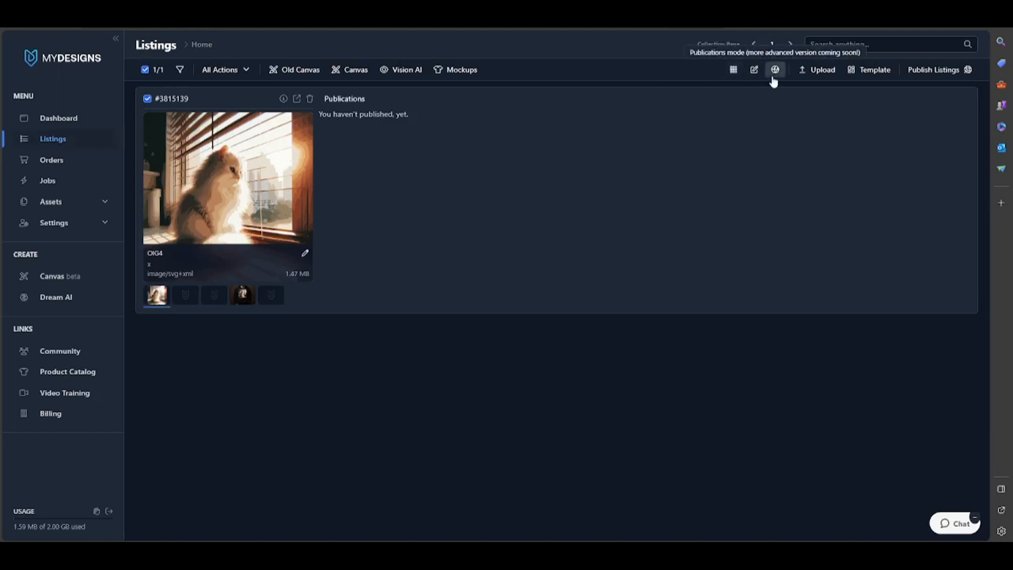
{"action": "left_click", "coordinate": [729, 70]}
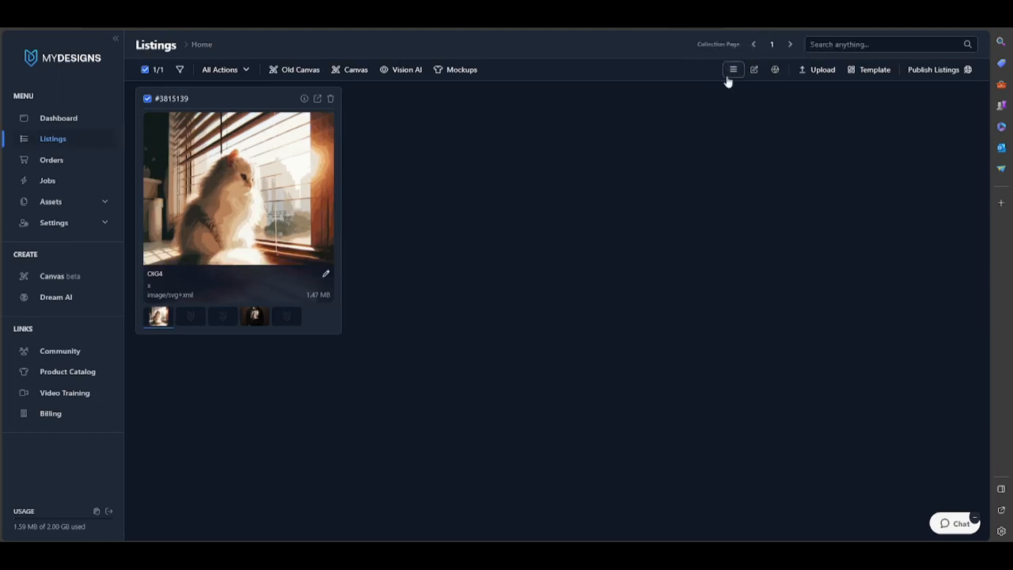
{"action": "left_click", "coordinate": [728, 72]}
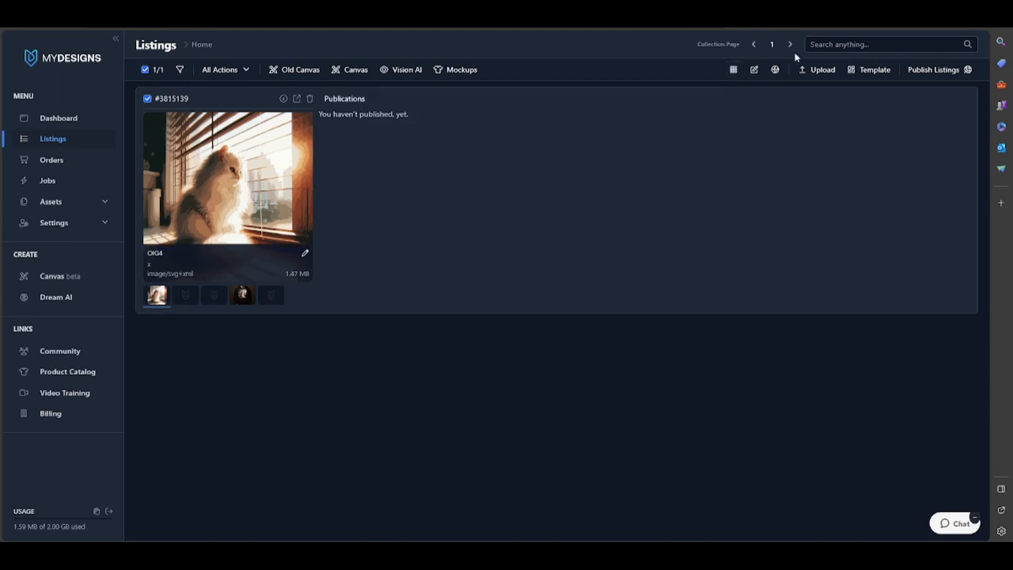
Open the listing's edit mode and paste the cat print description copied from ChatGPT into the Description field
{"action": "left_click", "coordinate": [755, 71]}
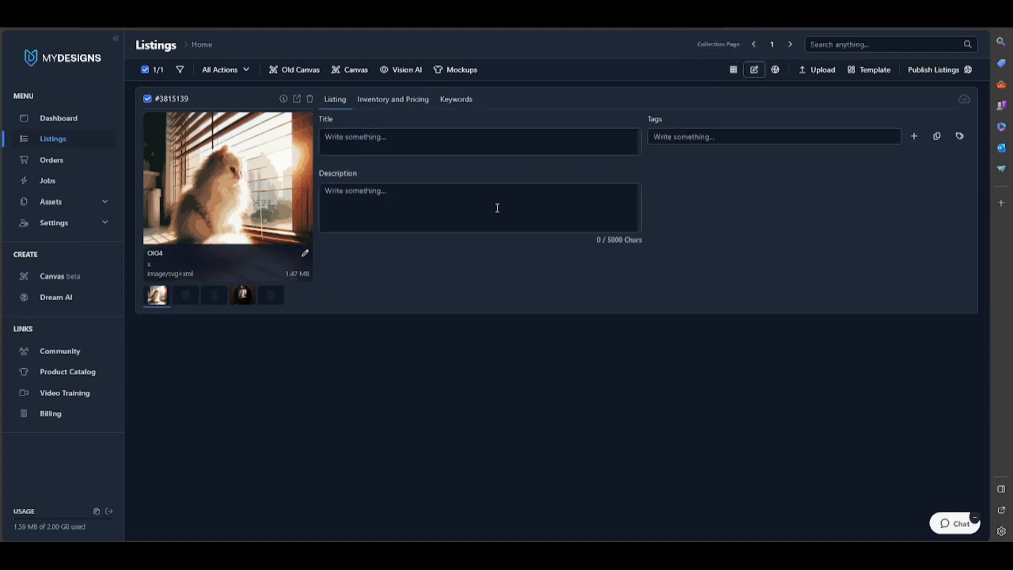
{"action": "left_click", "coordinate": [482, 216]}
{"action": "left_click", "coordinate": [374, 213]}
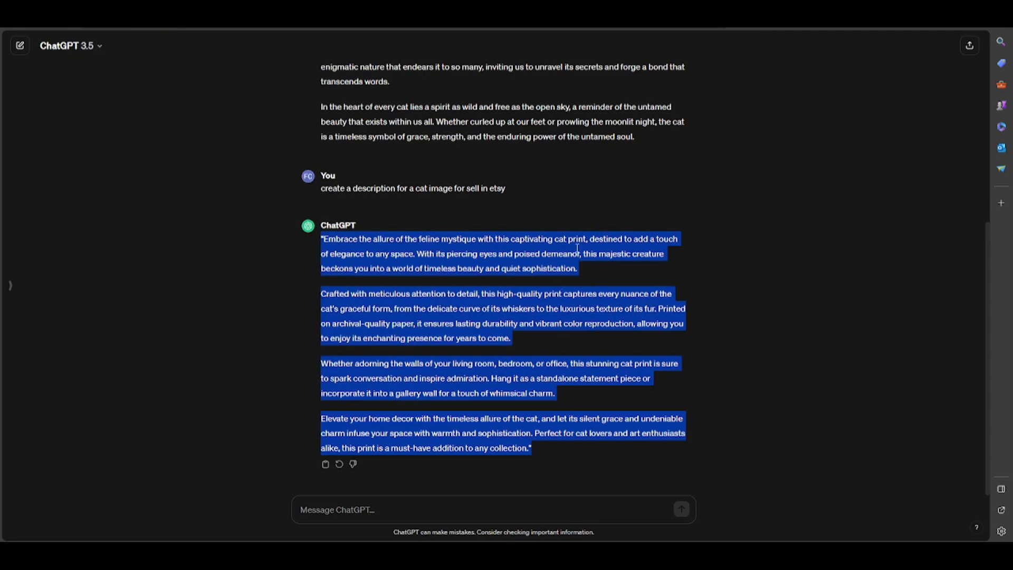
{"action": "key", "text": "alt+Tab"}
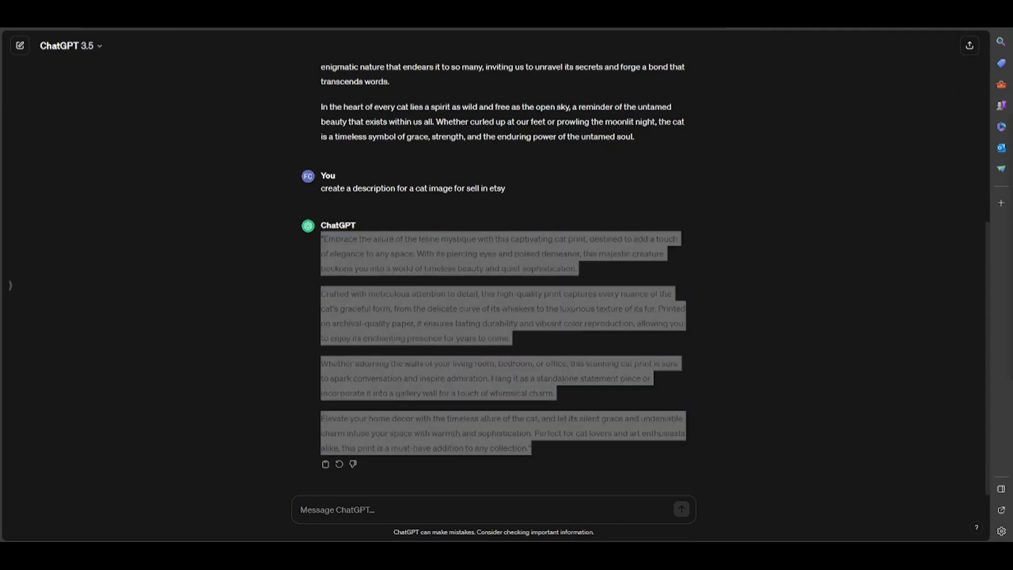
{"action": "key", "text": "alt+Tab"}
{"action": "left_click_drag", "start_coordinate": [533, 449], "coordinate": [312, 243]}
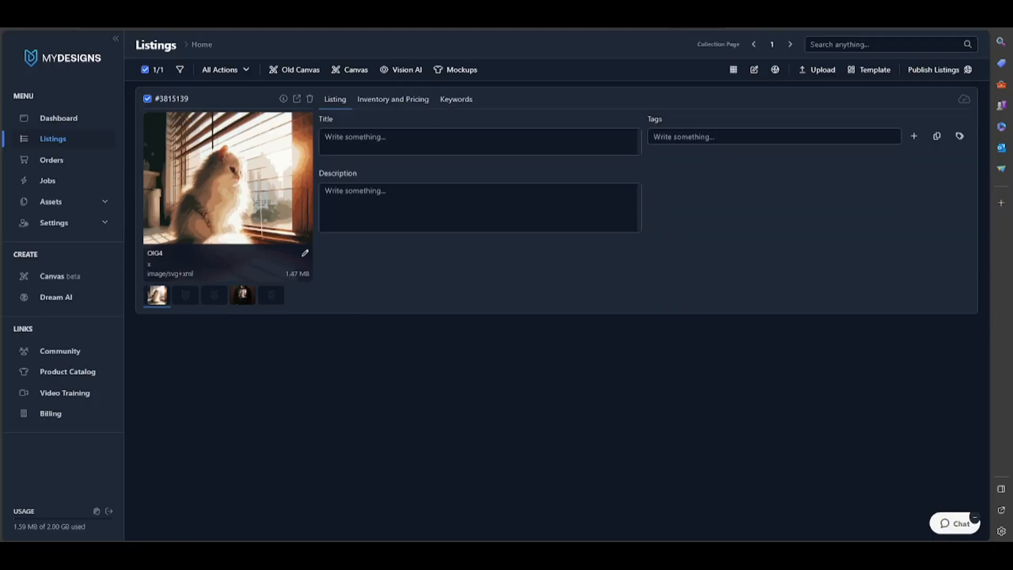
{"action": "left_click", "coordinate": [366, 197]}
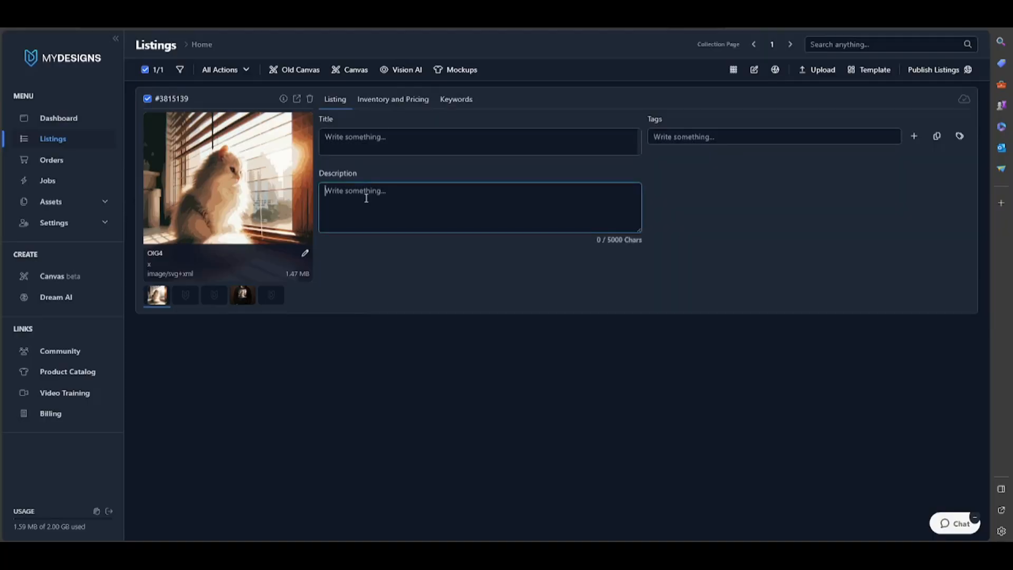
{"action": "key", "text": "ctrl+v"}
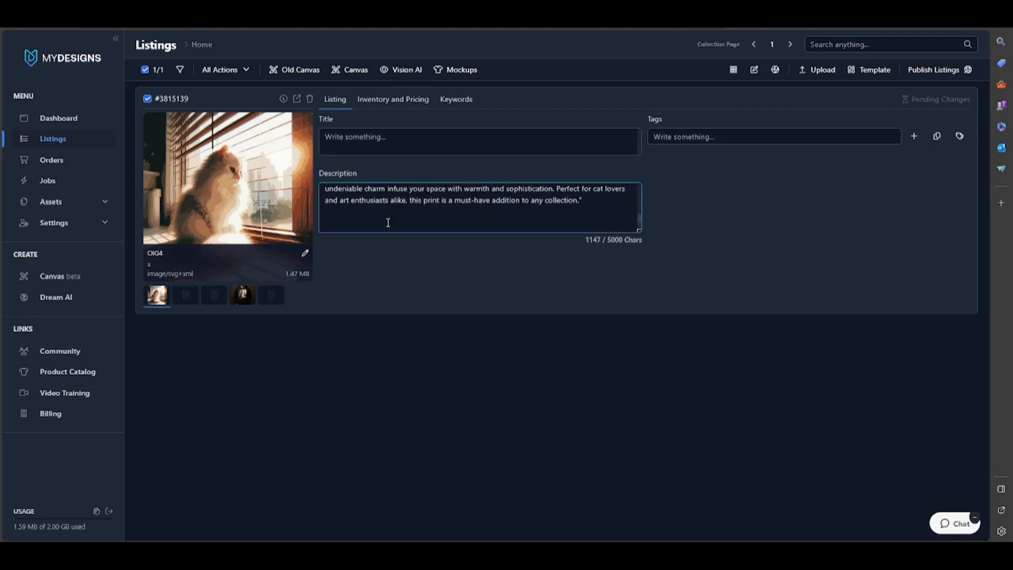
{"action": "scroll", "coordinate": [378, 211], "scroll_direction": "up", "scroll_amount": 5}
{"action": "scroll", "coordinate": [387, 222], "scroll_direction": "up", "scroll_amount": 3}
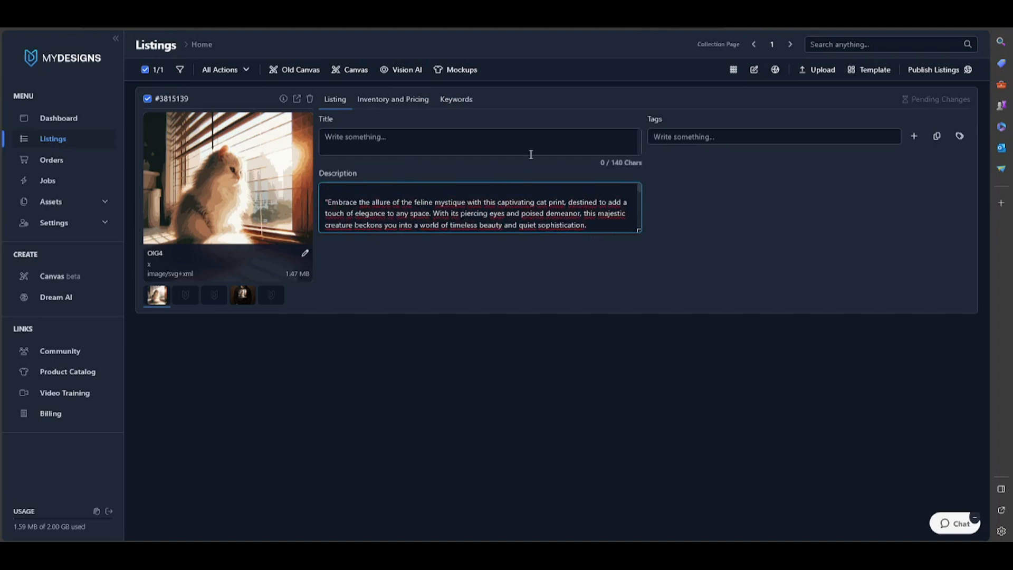
Set the listing title to hi and keep the current changes over the conflicting auto-save
{"action": "left_click", "coordinate": [534, 145]}
{"action": "type", "text": "hi"}
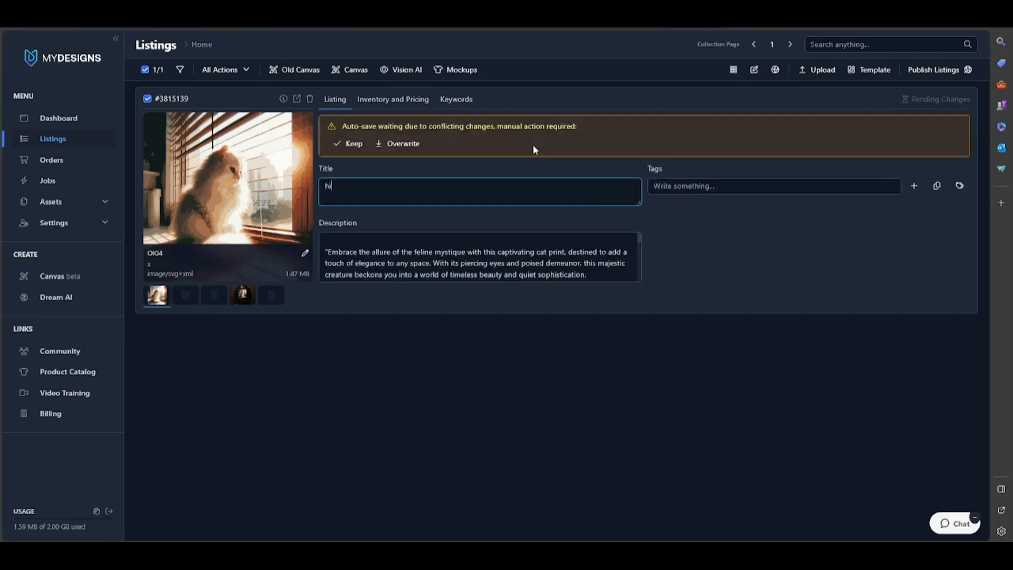
{"action": "left_click", "coordinate": [340, 145]}
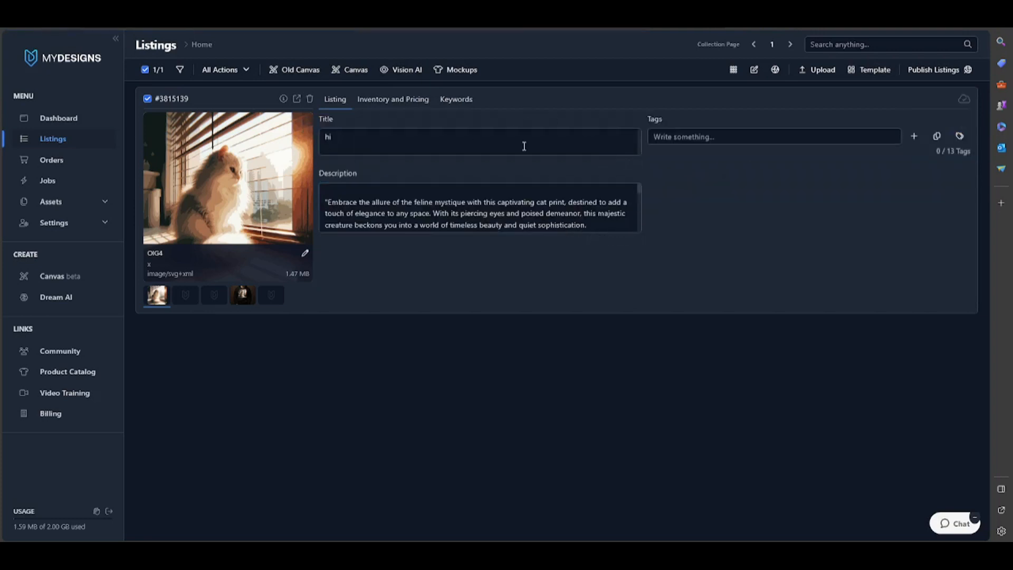
{"action": "left_click", "coordinate": [454, 144]}
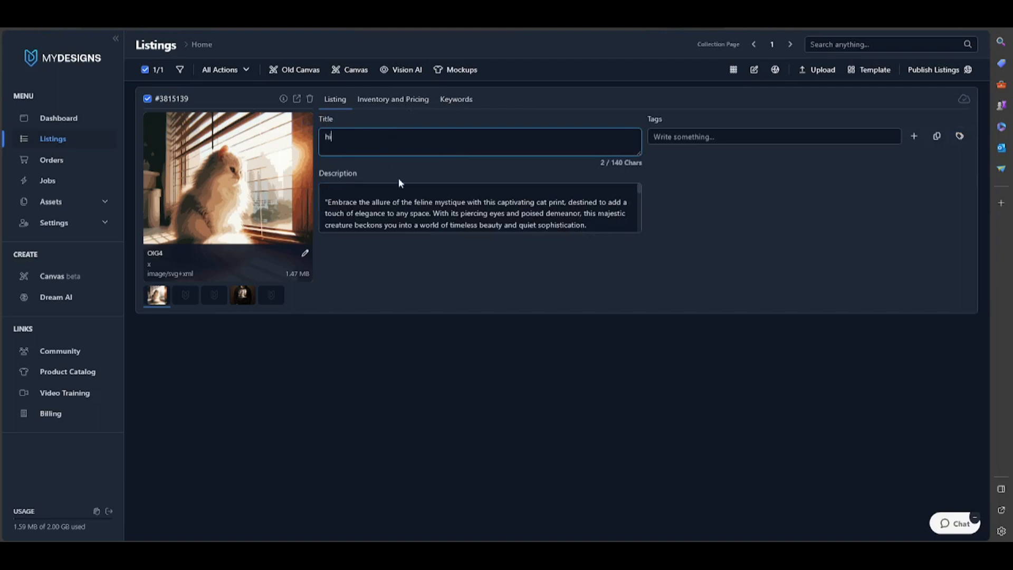
Add the tags hi32 and hi4 to the listing and keep the current changes
{"action": "left_click", "coordinate": [714, 137]}
{"action": "type", "text": "s"}
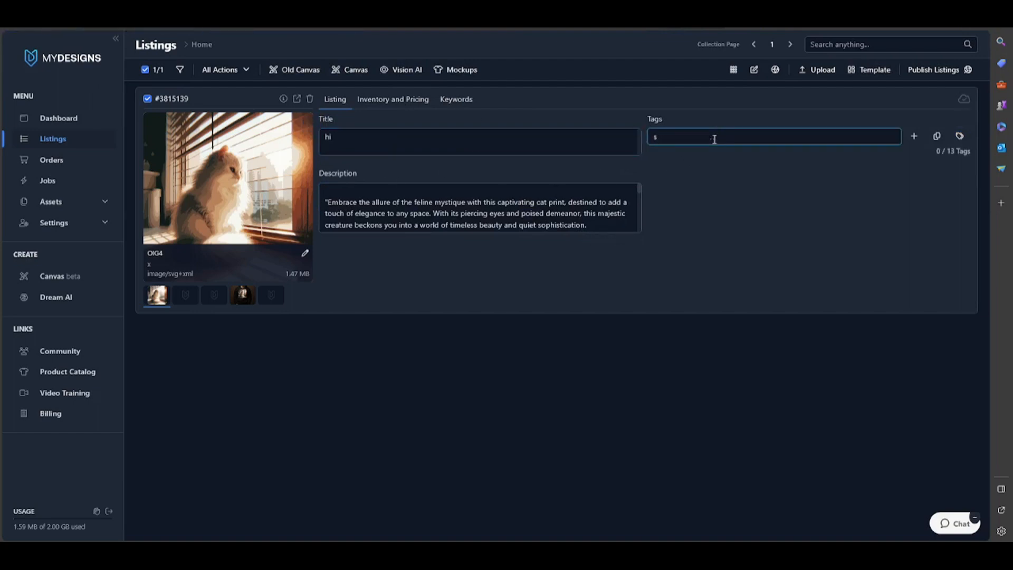
{"action": "key", "text": "BackSpace"}
{"action": "type", "text": "hi32"}
{"action": "key", "text": "Return"}
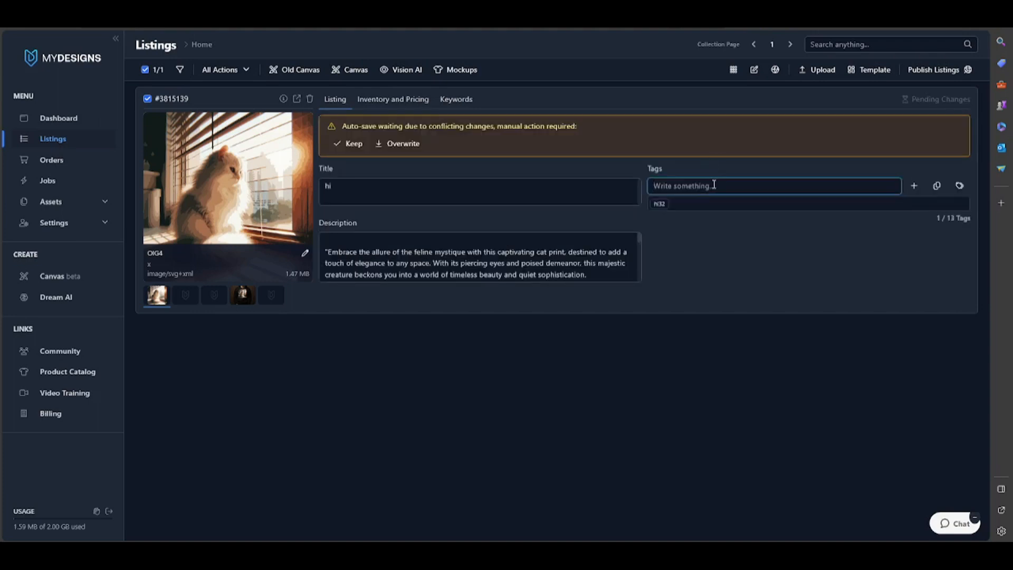
{"action": "type", "text": "hi4"}
{"action": "key", "text": "Return"}
{"action": "left_click", "coordinate": [349, 143]}
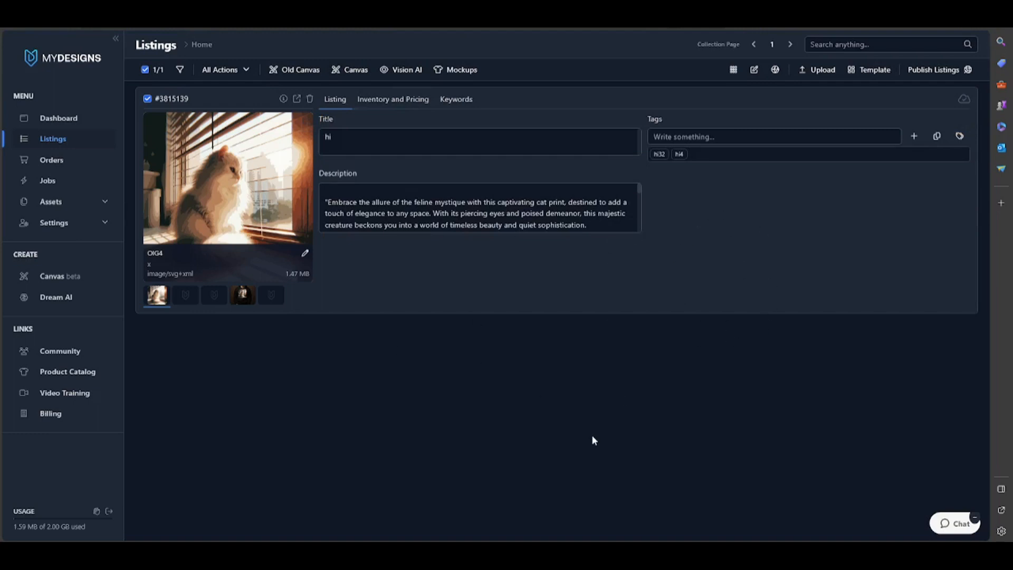
Open the Publish Listings options
{"action": "left_click", "coordinate": [933, 70]}
{"action": "left_click", "coordinate": [938, 90]}
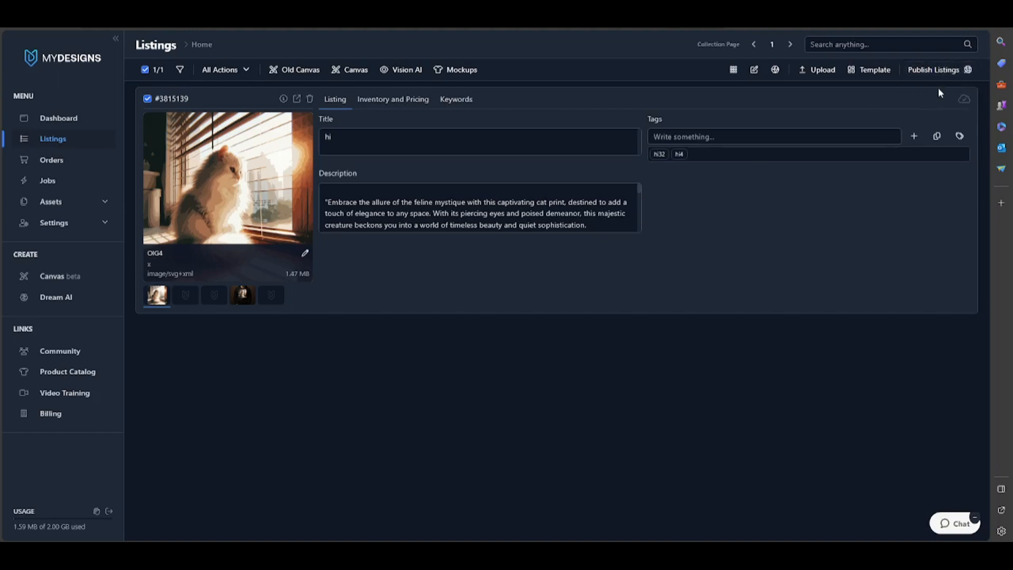